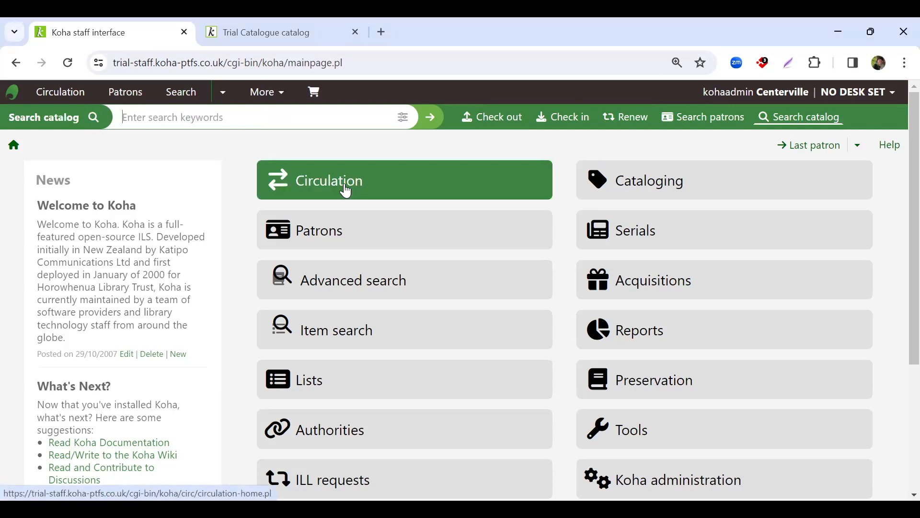
- Search the catalogue for "camera stand" and review the holdings on its record
text(camera stand)
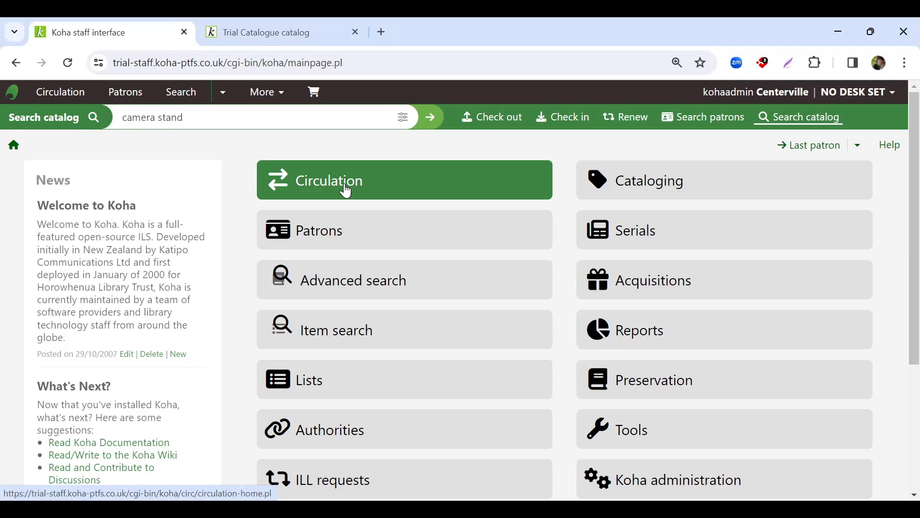
key(Return)
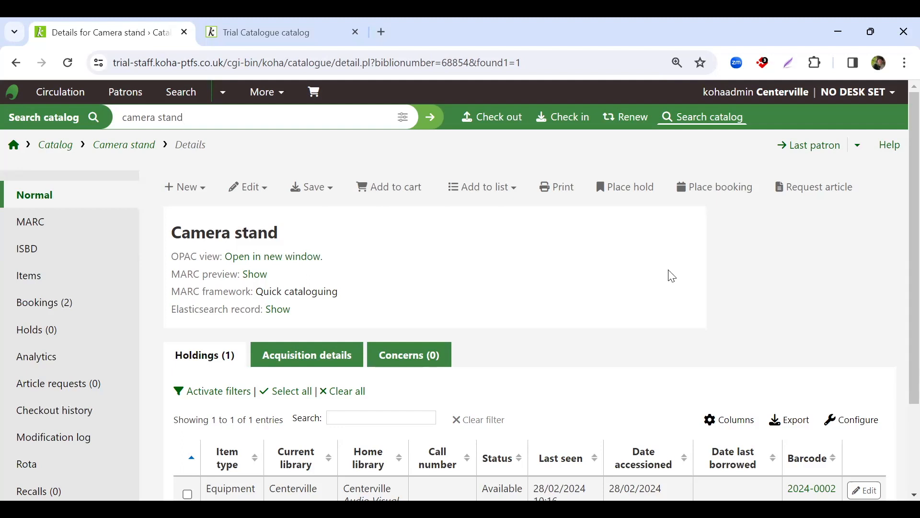
scroll(743, 275, down, 3)
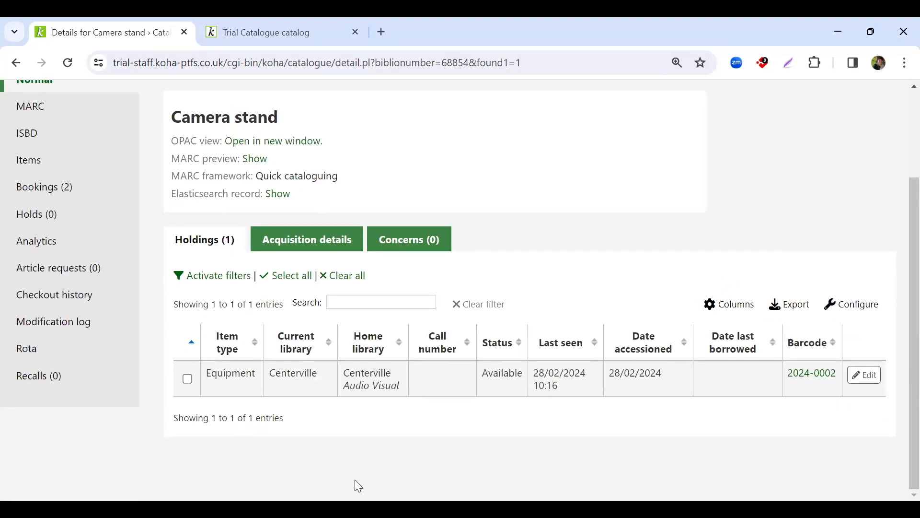
scroll(425, 435, up, 3)
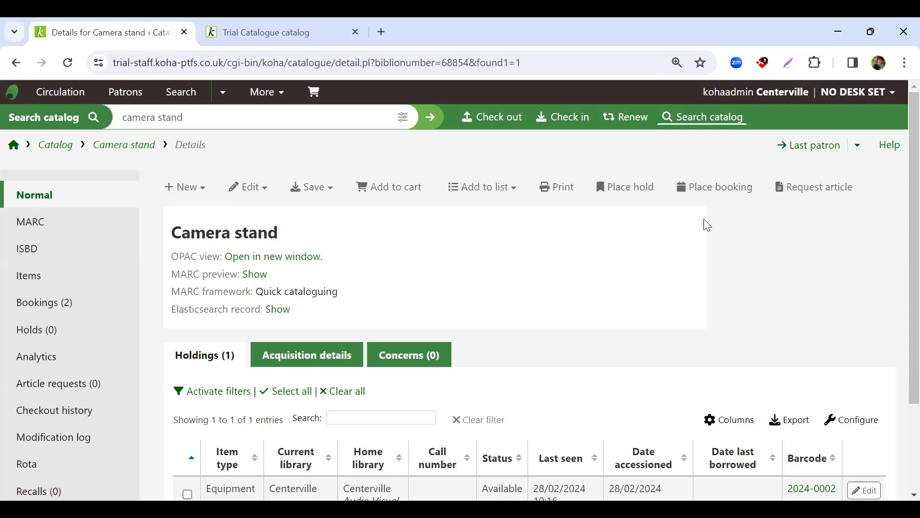
scroll(692, 230, down, 1)
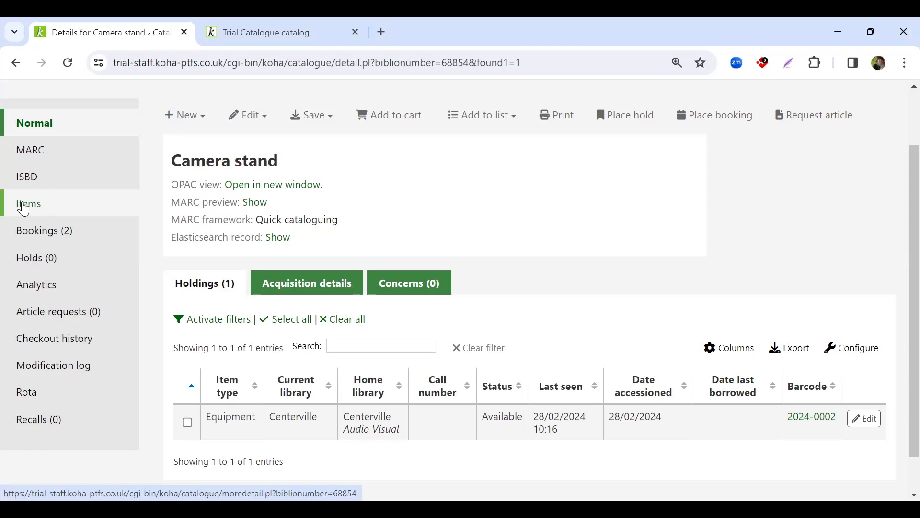
- Open the camera stand's item details and examine the options for its Bookable setting
click(24, 207)
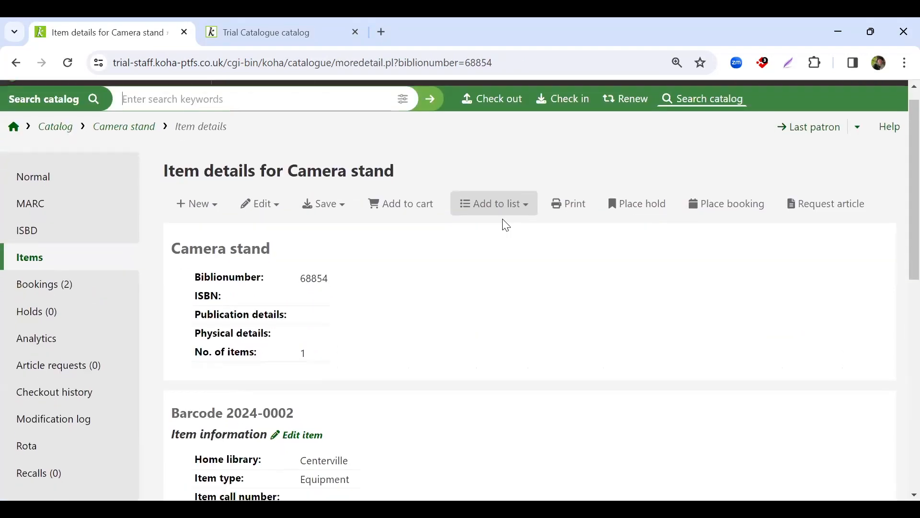
scroll(503, 222, down, 9)
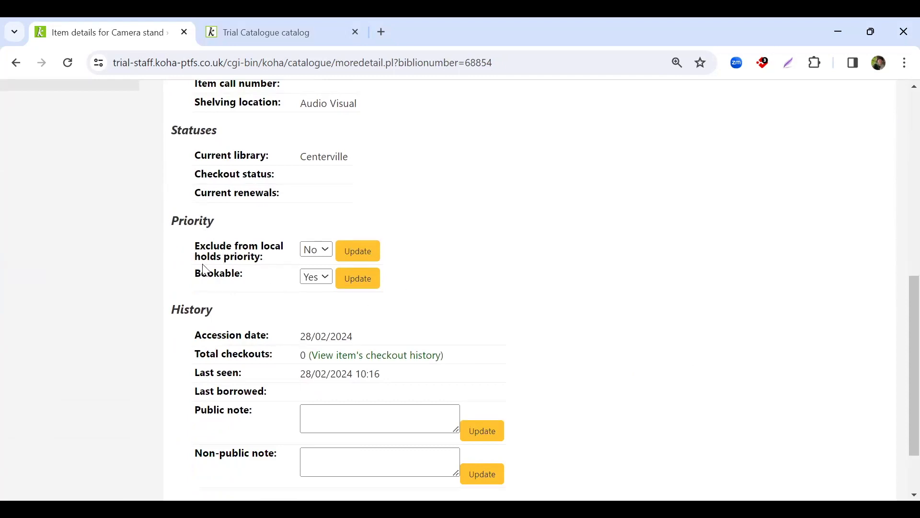
click(325, 278)
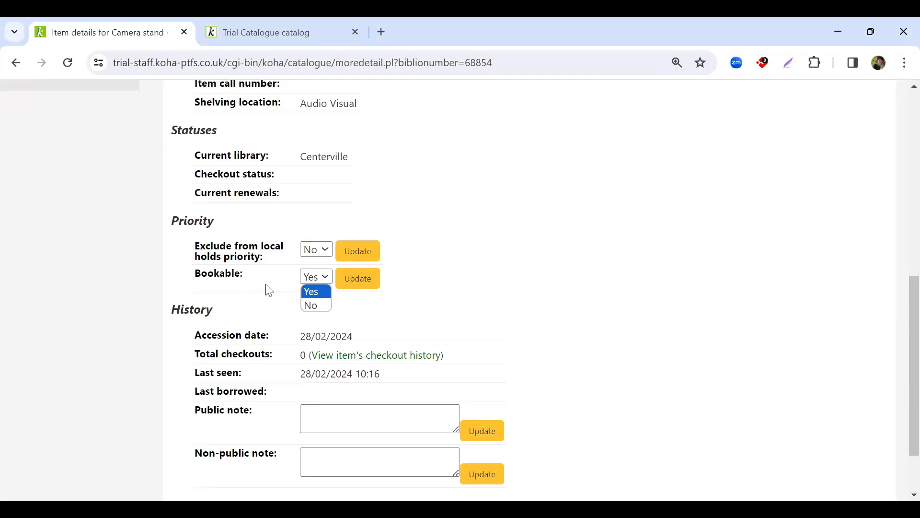
scroll(487, 271, up, 8)
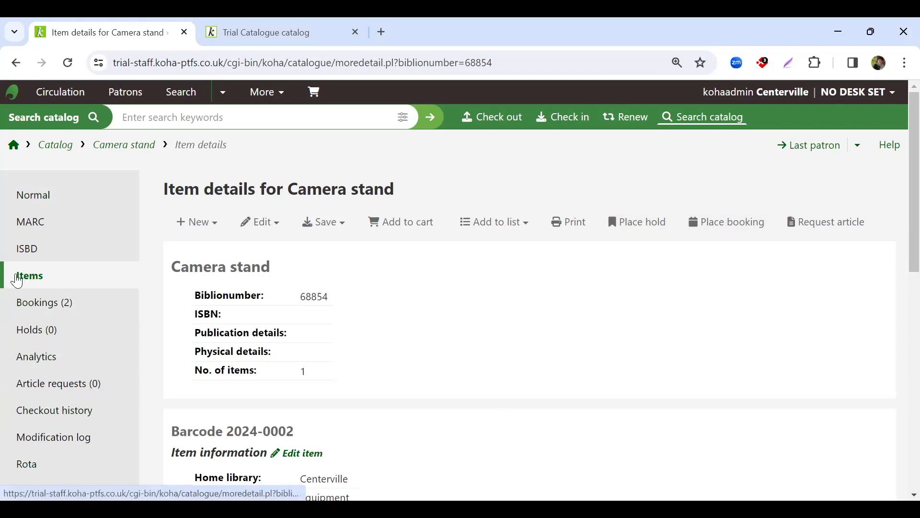
scroll(349, 207, down, 7)
scroll(357, 238, up, 3)
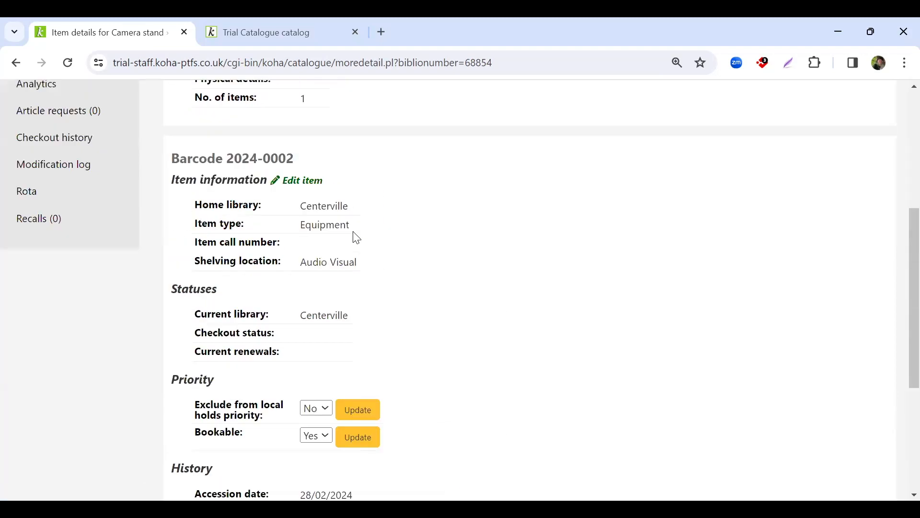
scroll(356, 238, up, 5)
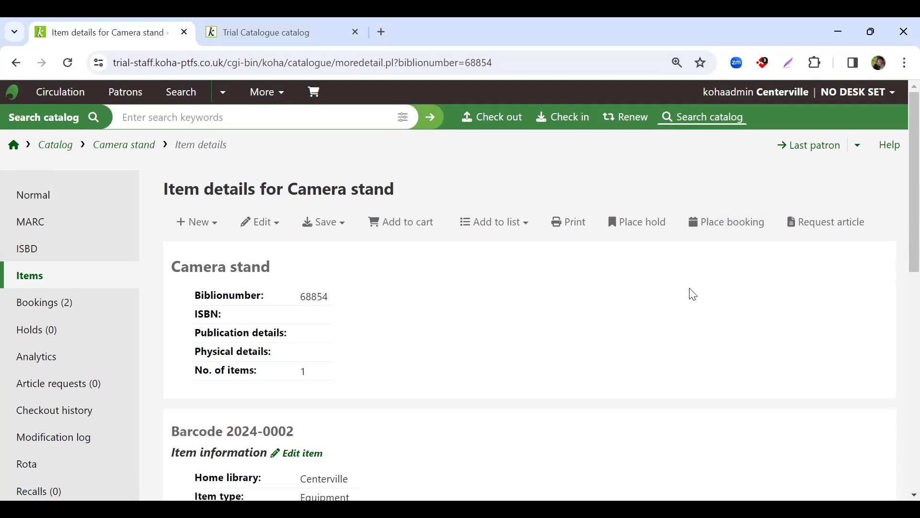
- Start a booking for the camera stand and select the patron by searching for part of the surname
click(715, 224)
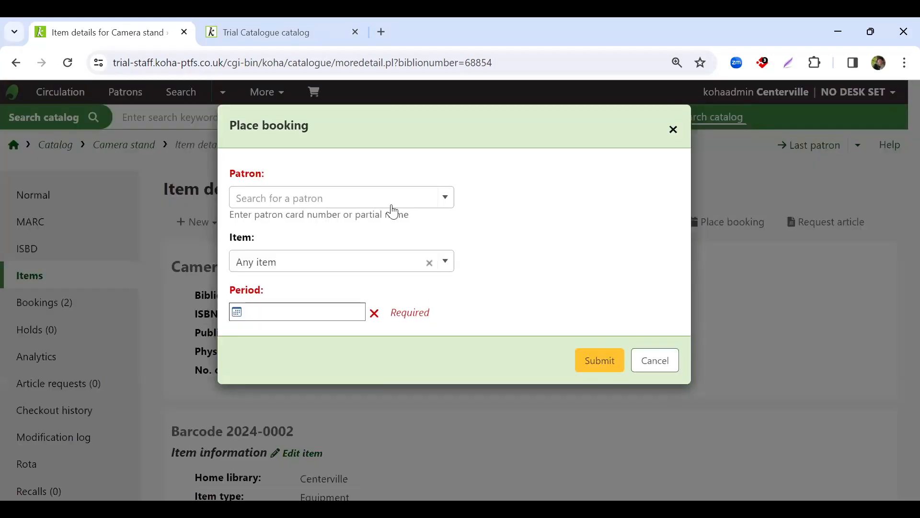
click(354, 194)
text(macn)
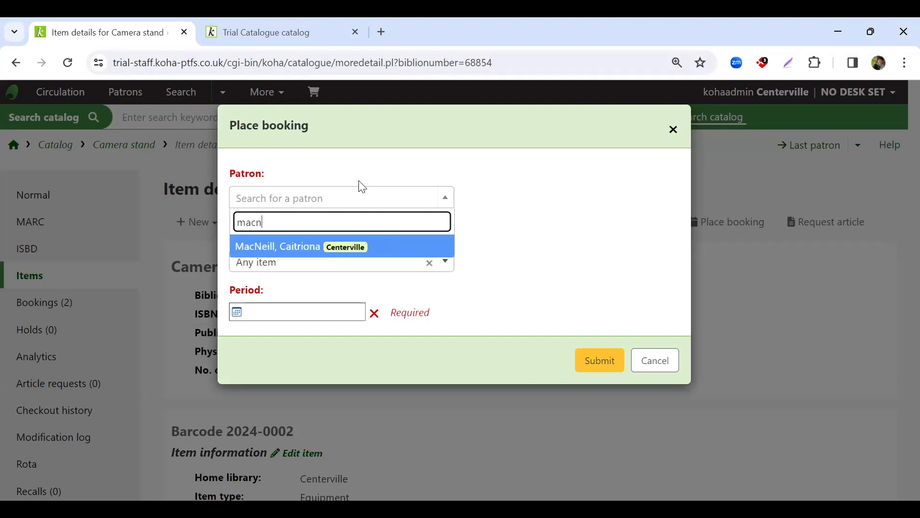
click(369, 247)
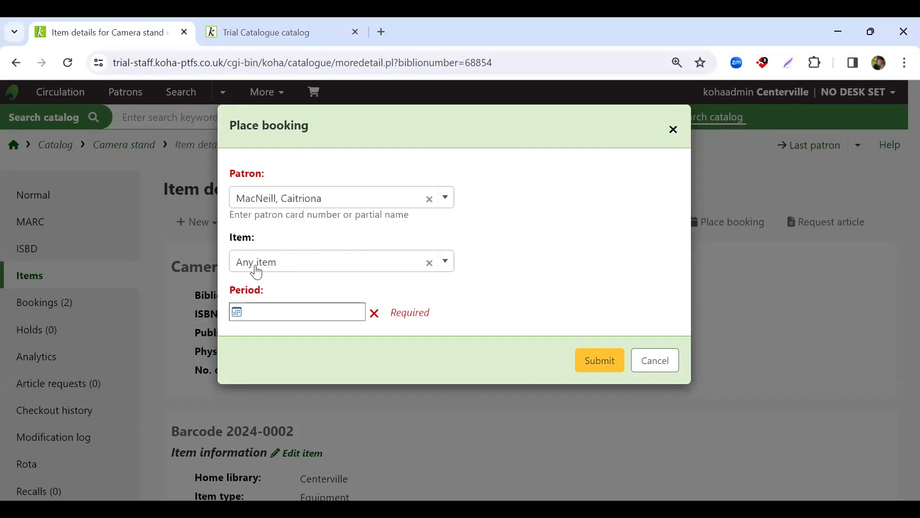
- Keep Any item, set the booking period to 21/03/2024 through 22/03/2024, and submit the booking
click(451, 270)
click(494, 258)
click(270, 311)
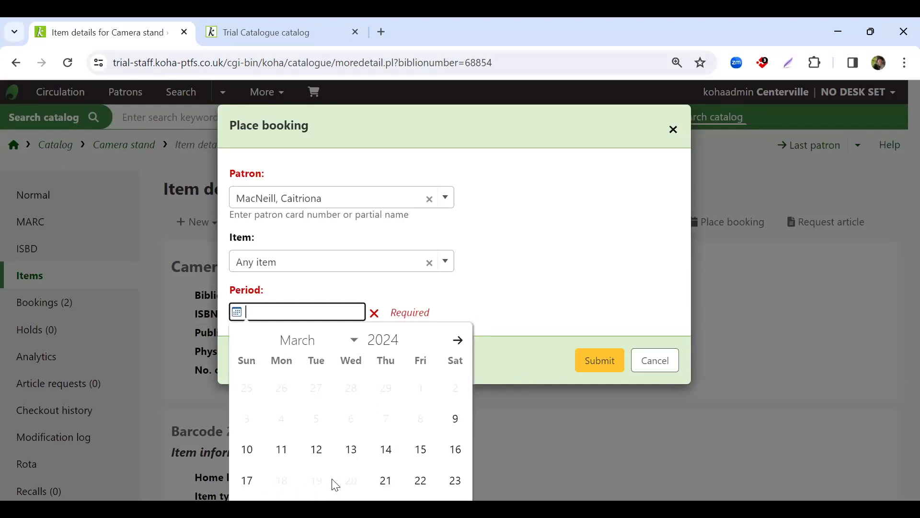
click(382, 480)
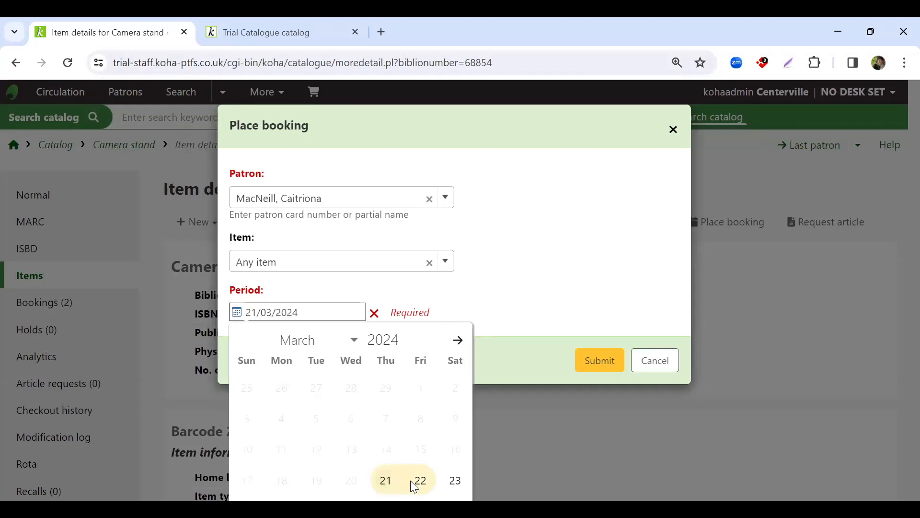
click(411, 480)
click(596, 358)
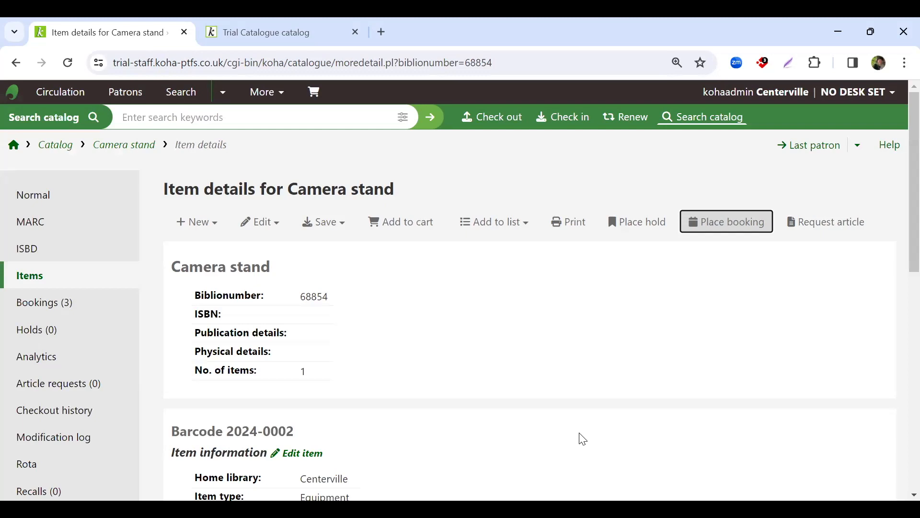
- Find a different patron by partial name and open that patron's checkout page
click(50, 201)
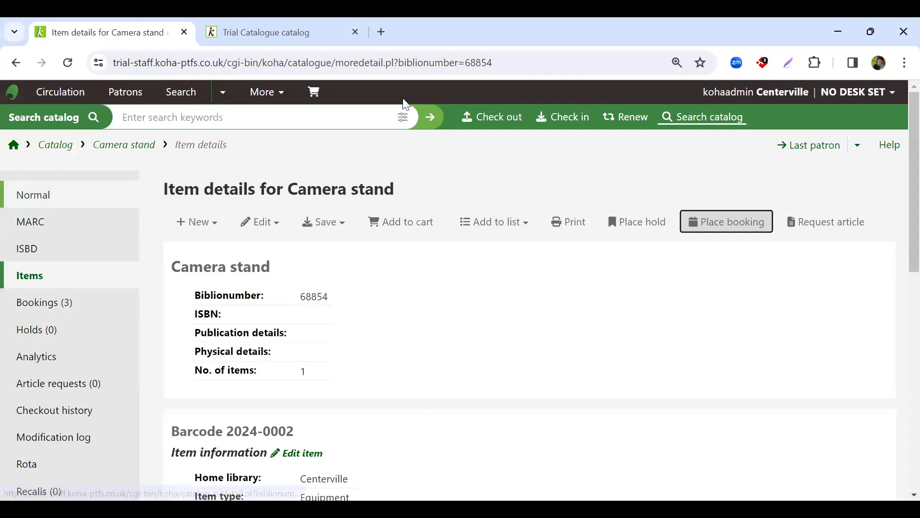
click(479, 117)
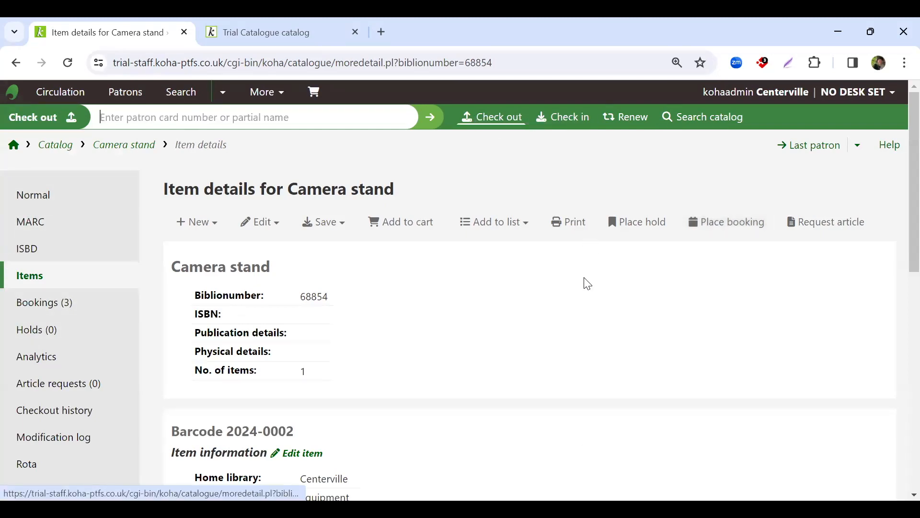
text(mack)
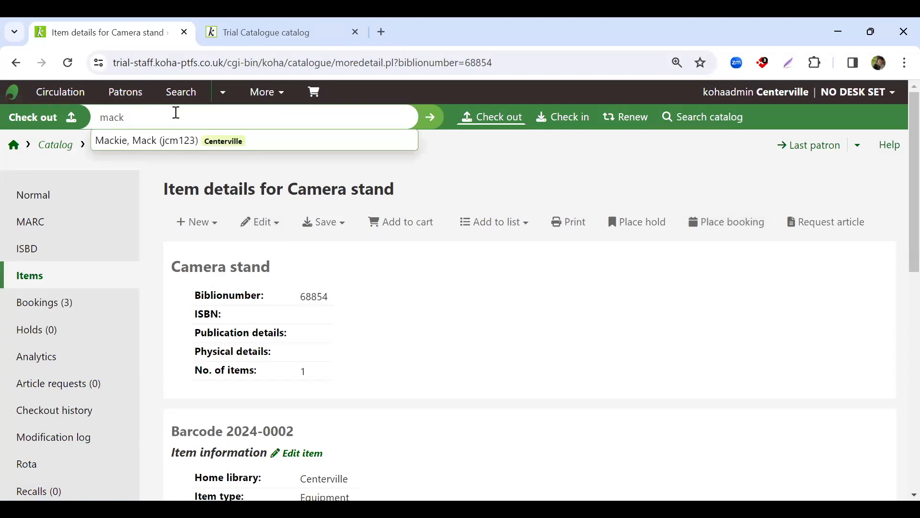
click(205, 140)
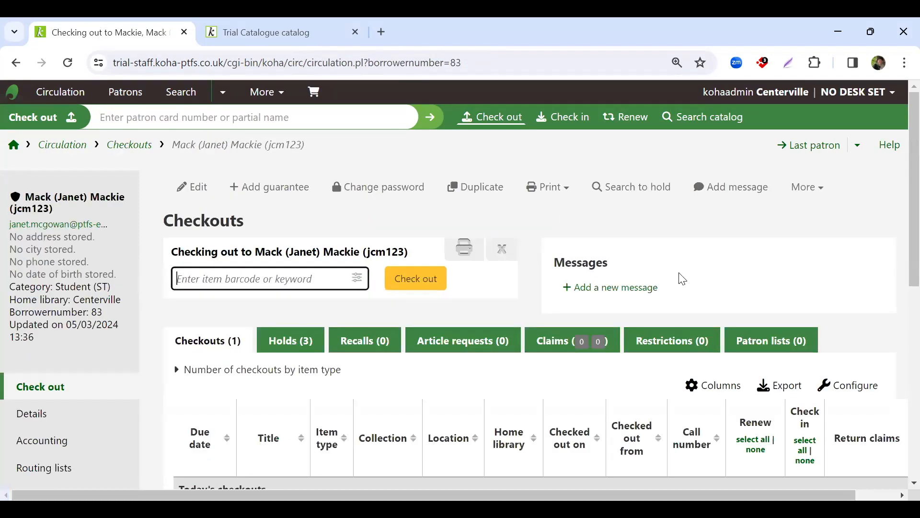
- Try to check out item barcode 2024-0002 to this patron and examine the booking notice in the confirmation
scroll(664, 274, down, 3)
scroll(599, 275, up, 3)
text(2024)
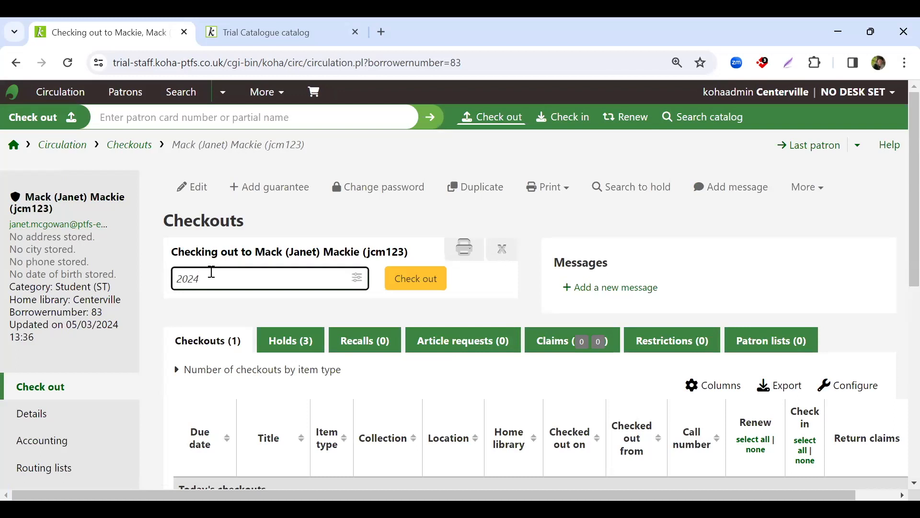
text(=0002)
key(Left)
key(BackSpace)
text(-)
click(417, 280)
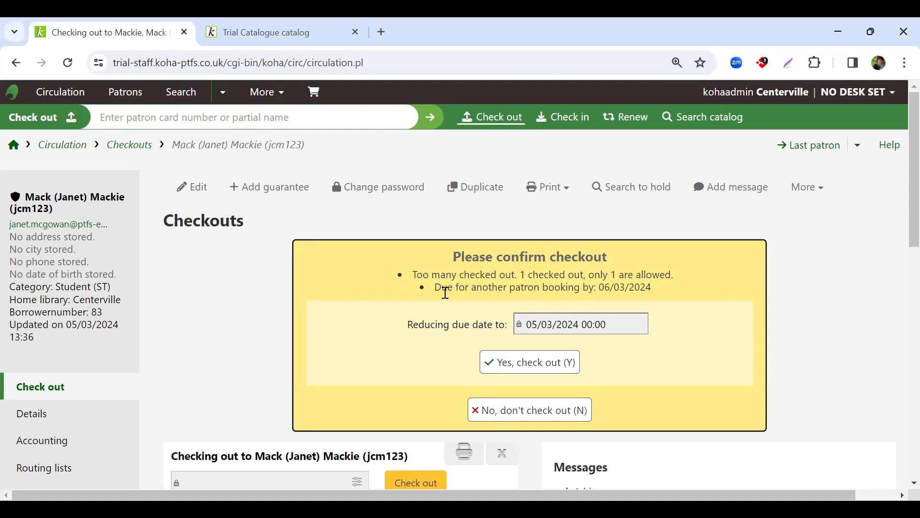
drag(435, 287, 662, 284)
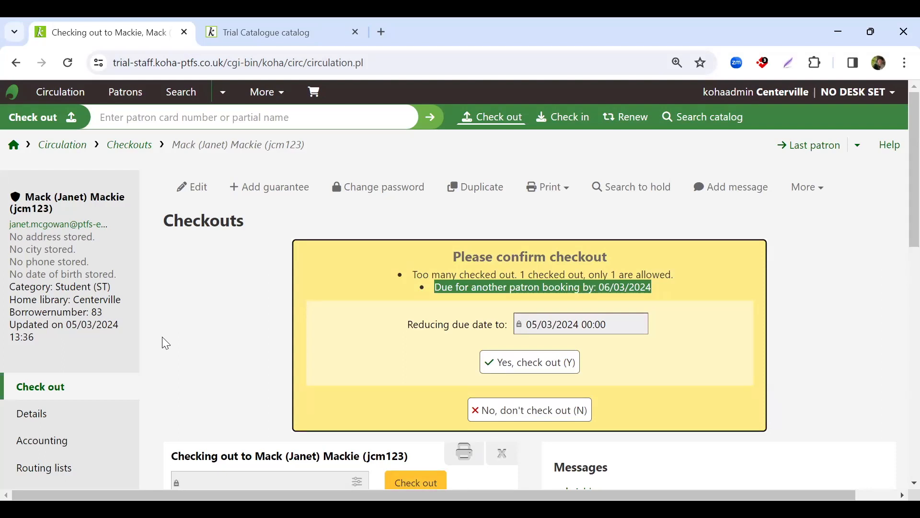
- Open the Bookings to collect report in Circulation and examine the items required for bookings
click(61, 96)
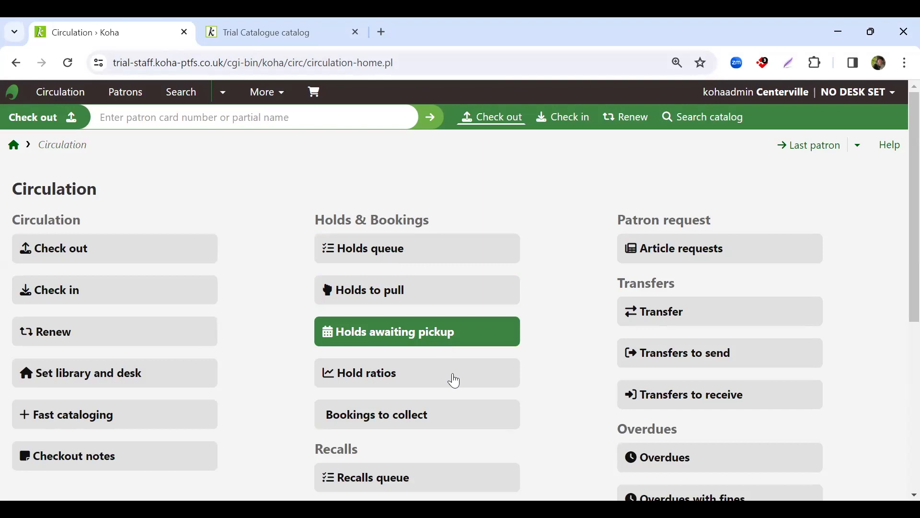
scroll(450, 405, down, 1)
scroll(331, 340, down, 1)
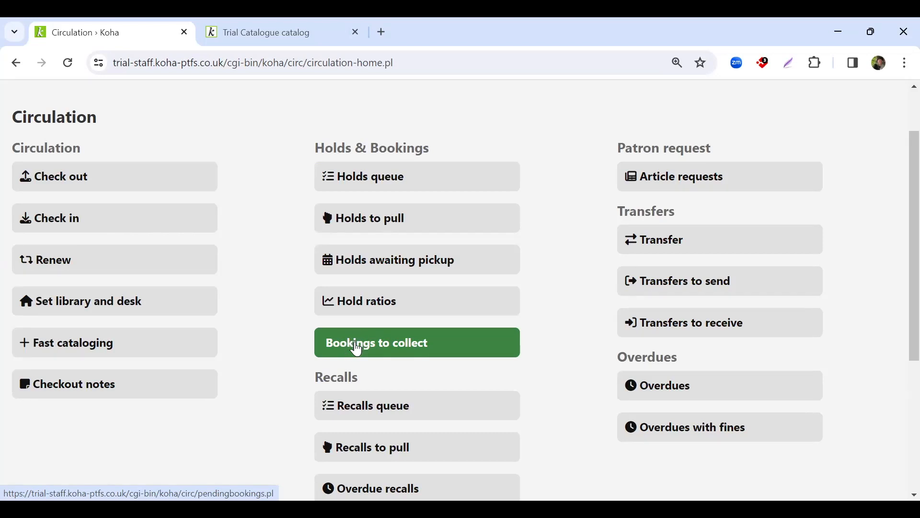
click(357, 349)
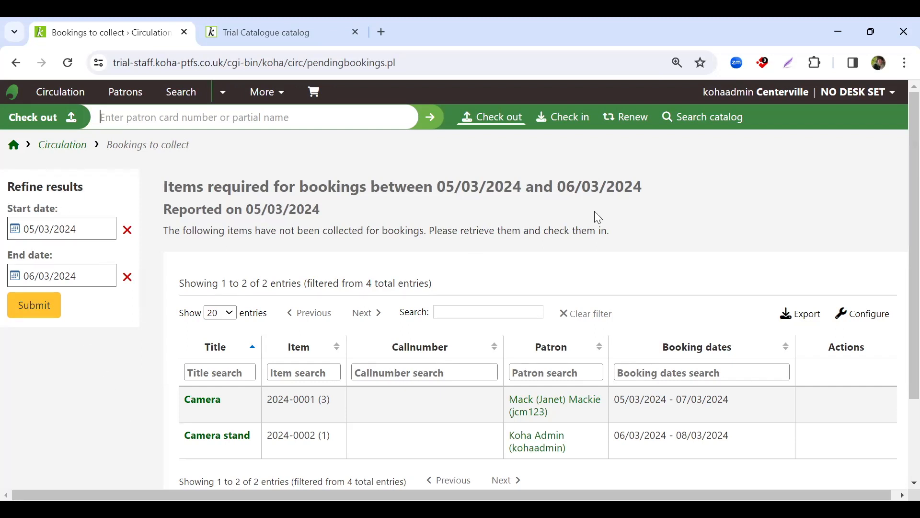
scroll(597, 211, down, 1)
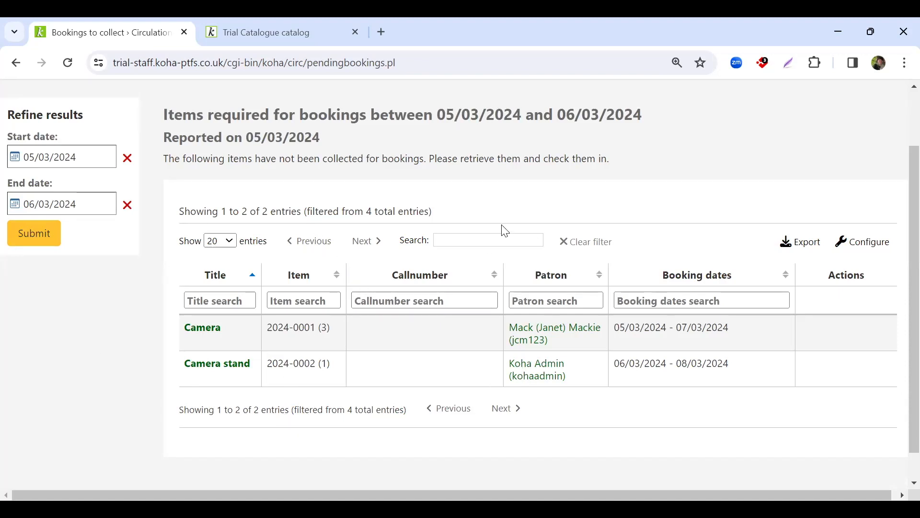
click(476, 237)
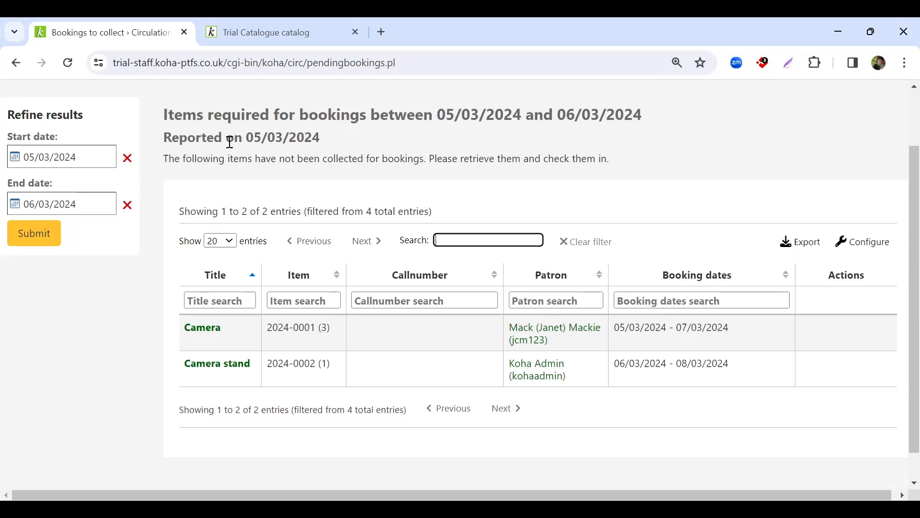
scroll(230, 142, up, 2)
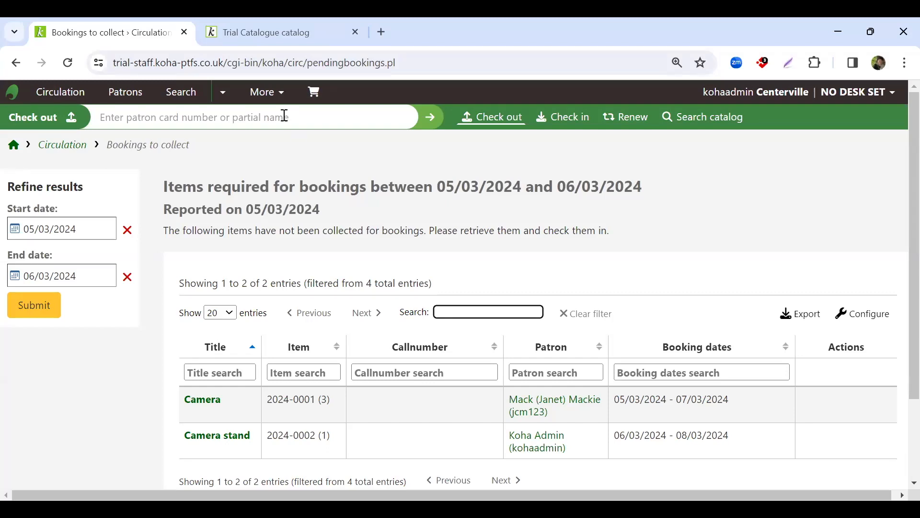
- Open the circulation and fine rules in Administration and examine the renewal and holds columns for all libraries
click(266, 94)
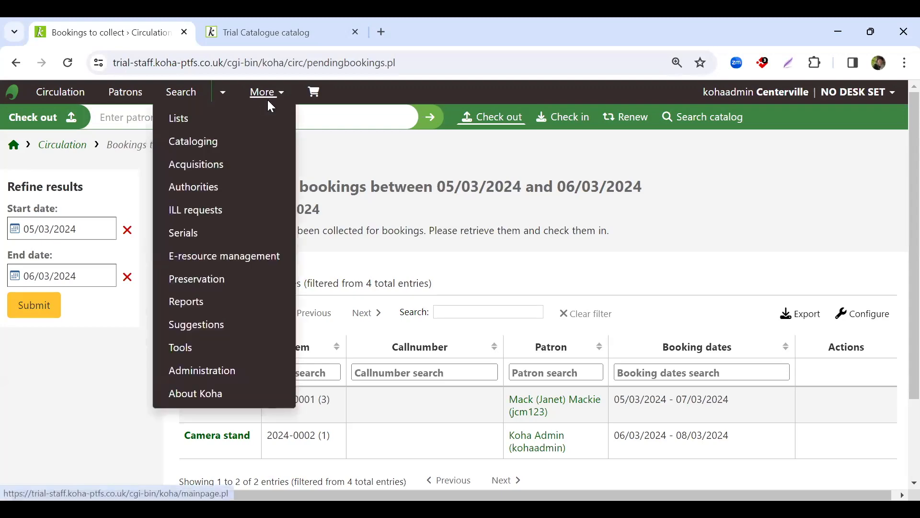
click(242, 371)
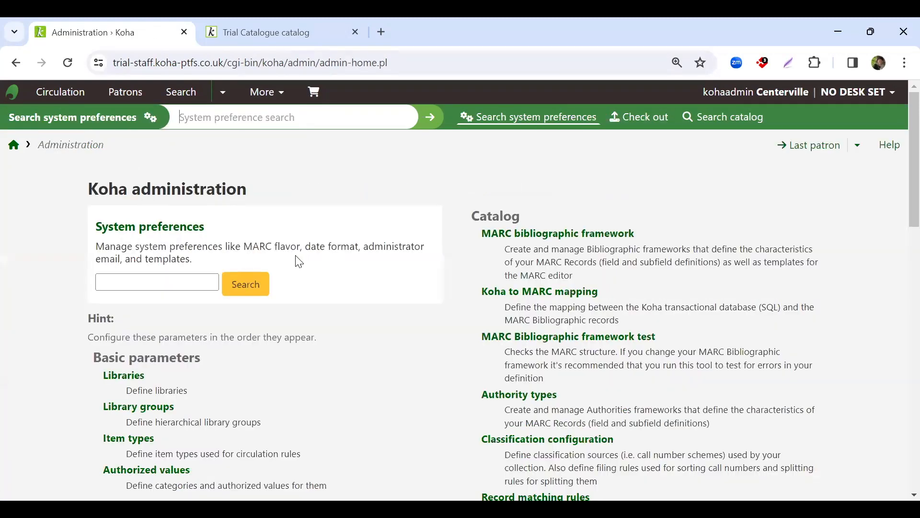
scroll(298, 261, down, 3)
click(142, 425)
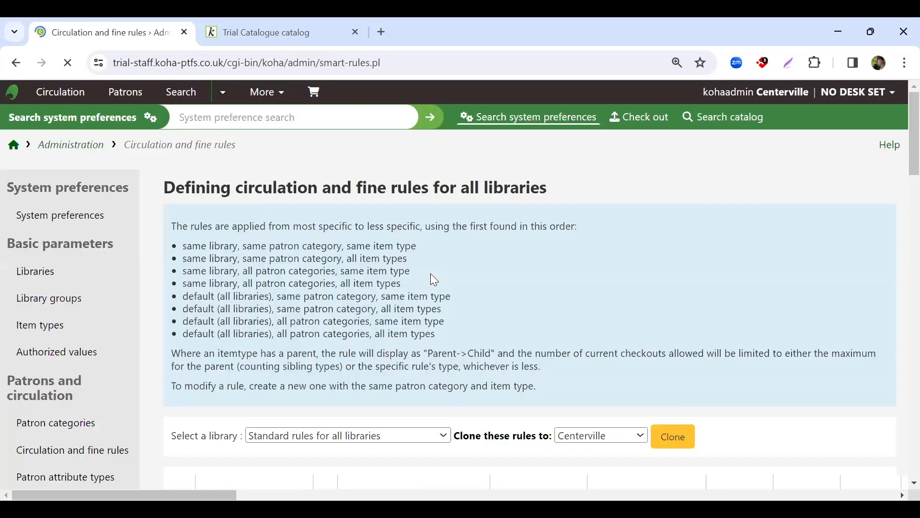
scroll(431, 274, down, 4)
scroll(433, 279, down, 3)
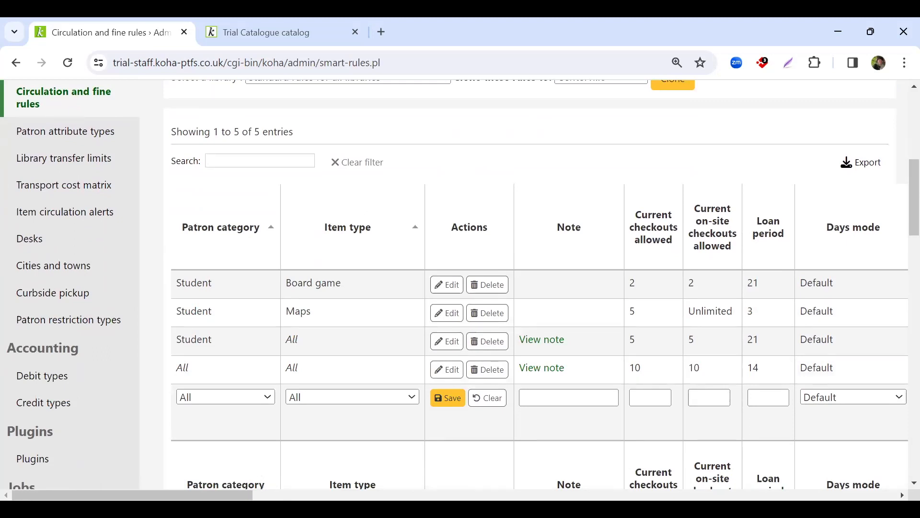
drag(220, 493, 685, 467)
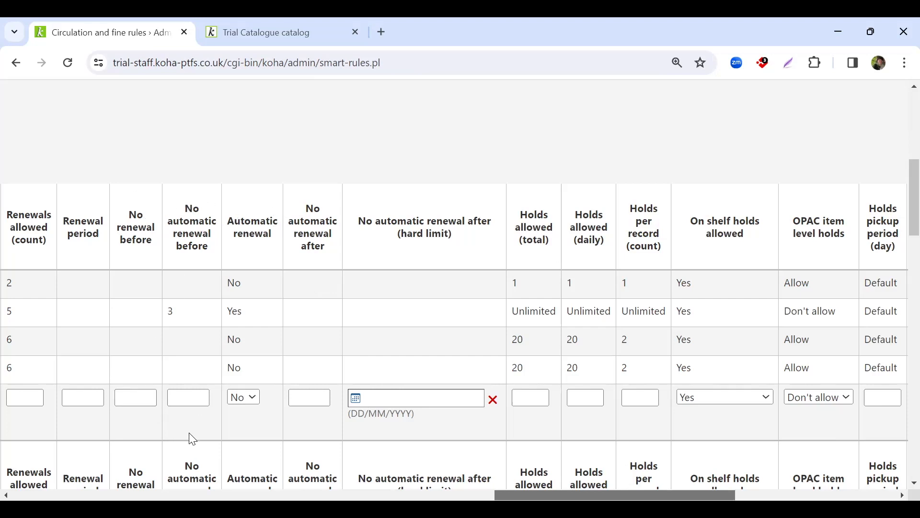
- Search the patrons for the required surname and open the matching patron's details page
drag(509, 498, 431, 498)
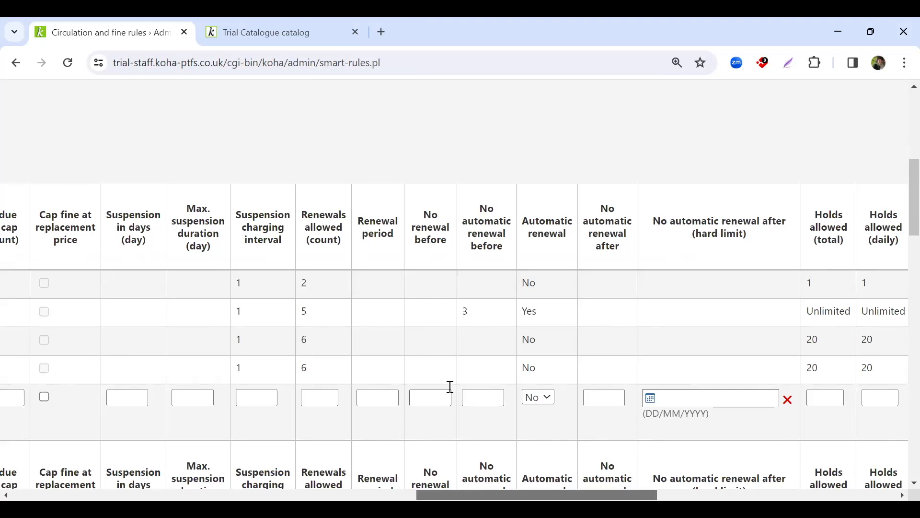
drag(556, 495, 150, 400)
scroll(230, 298, up, 5)
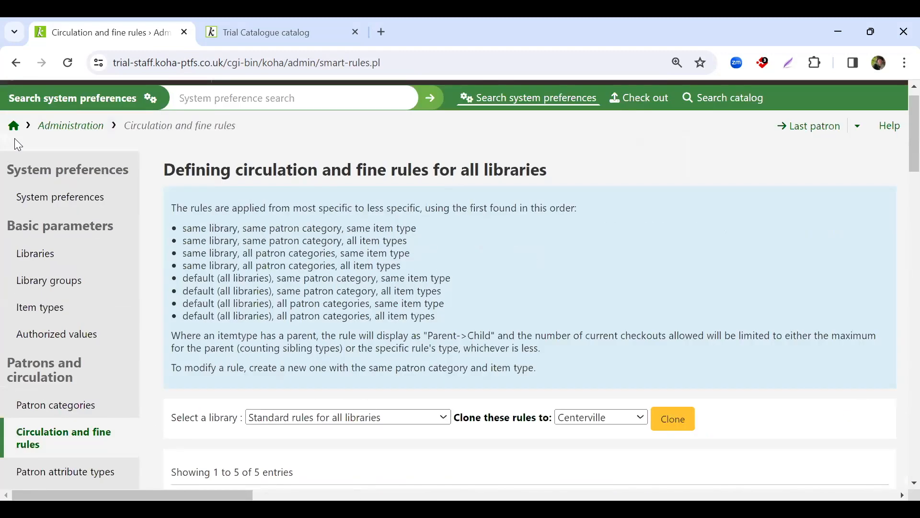
scroll(18, 144, up, 1)
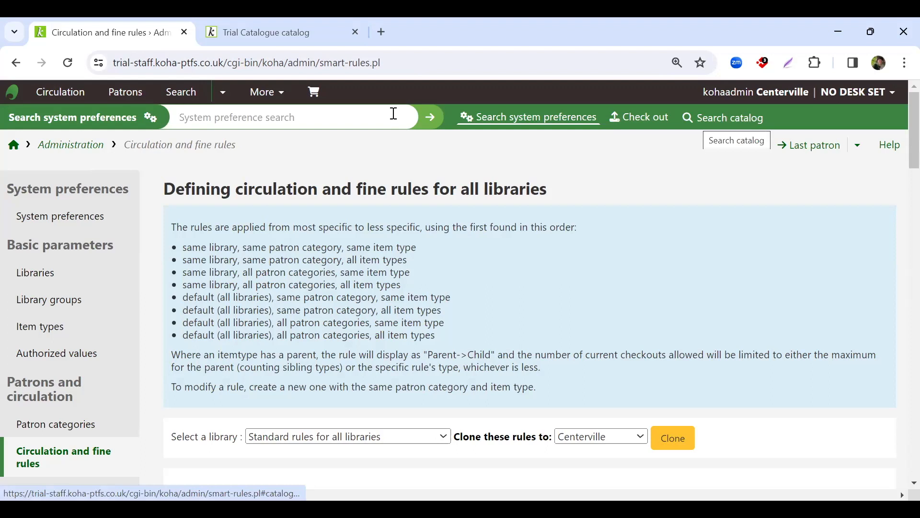
click(136, 98)
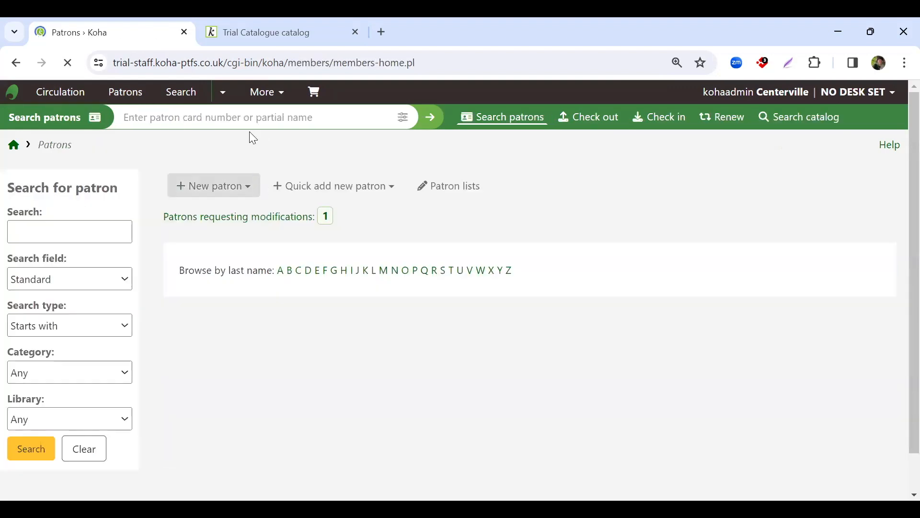
text(mackie)
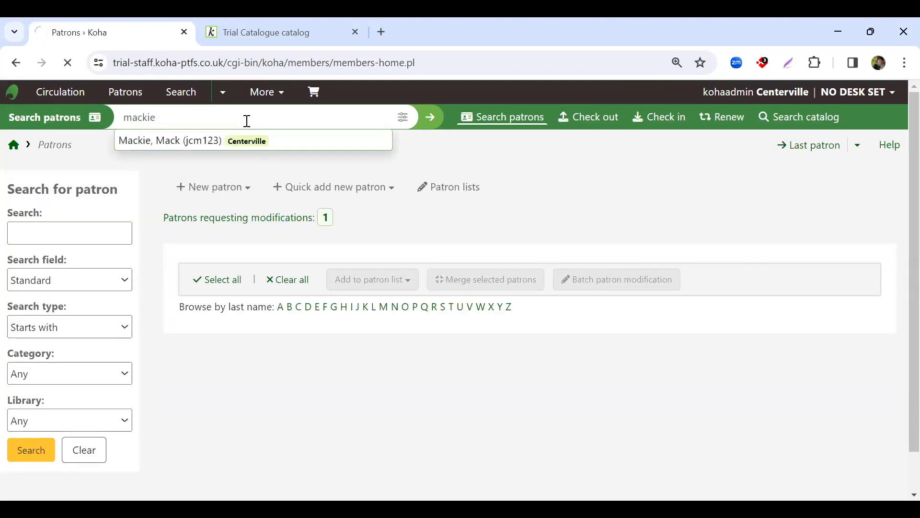
key(Return)
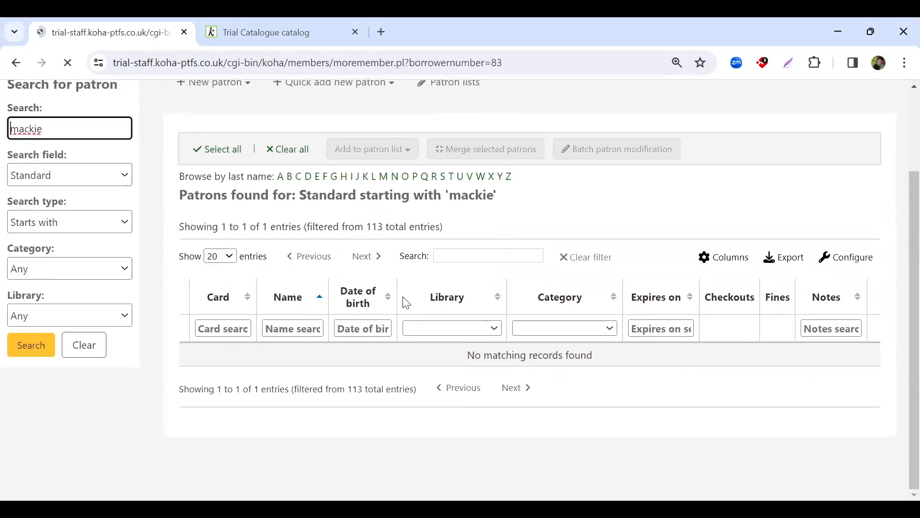
- Set the patron's checkouts to always show automatically and display the list of current checkouts
scroll(312, 286, down, 10)
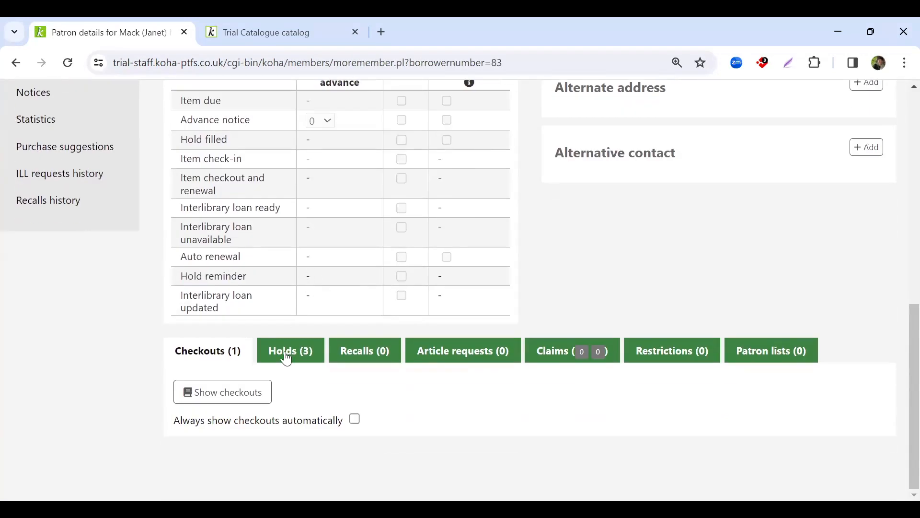
click(355, 419)
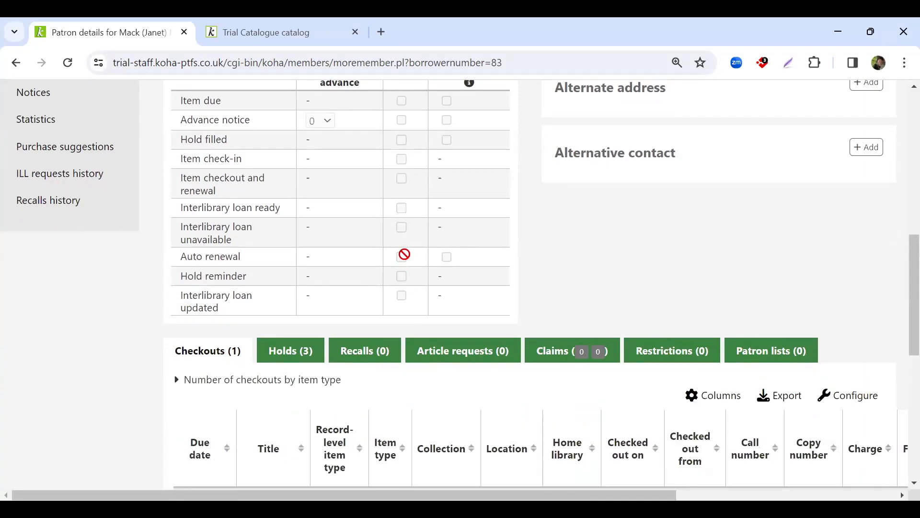
scroll(314, 257, down, 4)
scroll(312, 258, down, 2)
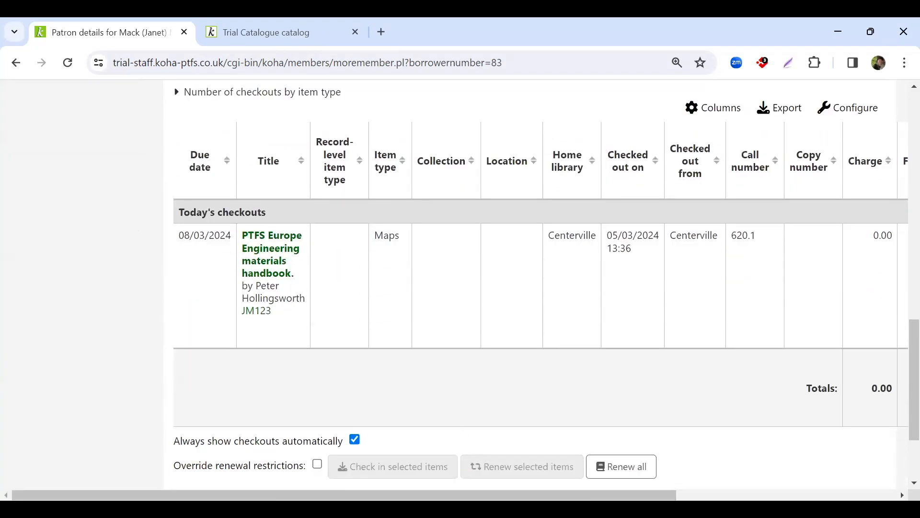
- Examine the remaining renewals and automatic renewal note for the checked-out PTFS Europe Engineering materials handbook
drag(437, 497, 839, 494)
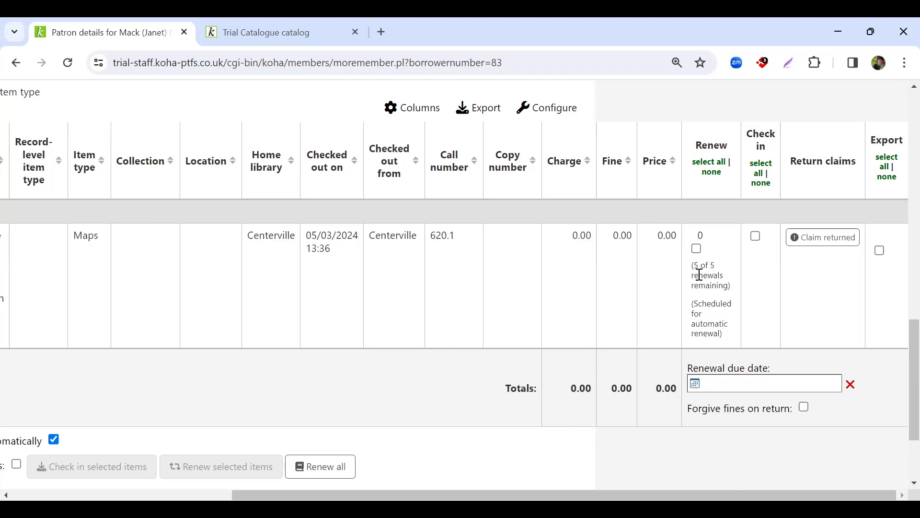
drag(691, 304, 720, 337)
click(723, 330)
drag(379, 494, 159, 494)
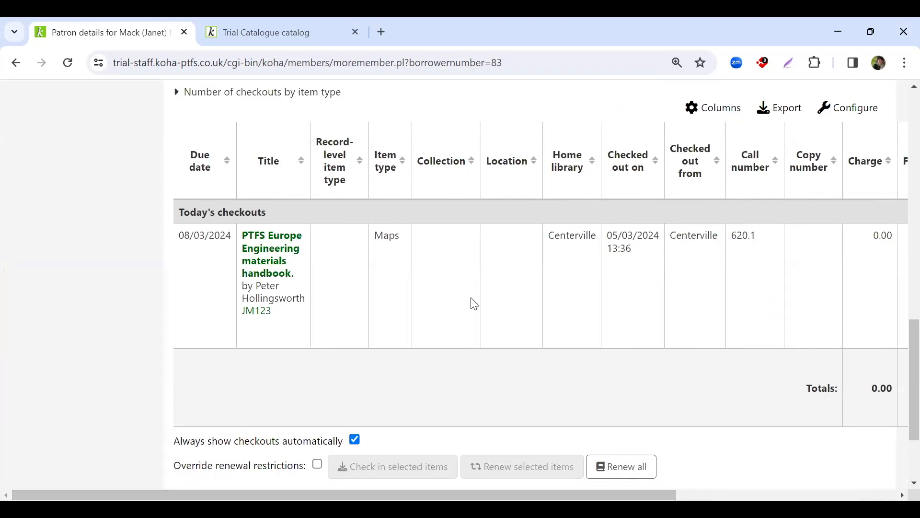
- Leave the patron's details and open the Hold ratios report in Circulation
scroll(470, 301, up, 8)
scroll(468, 297, up, 6)
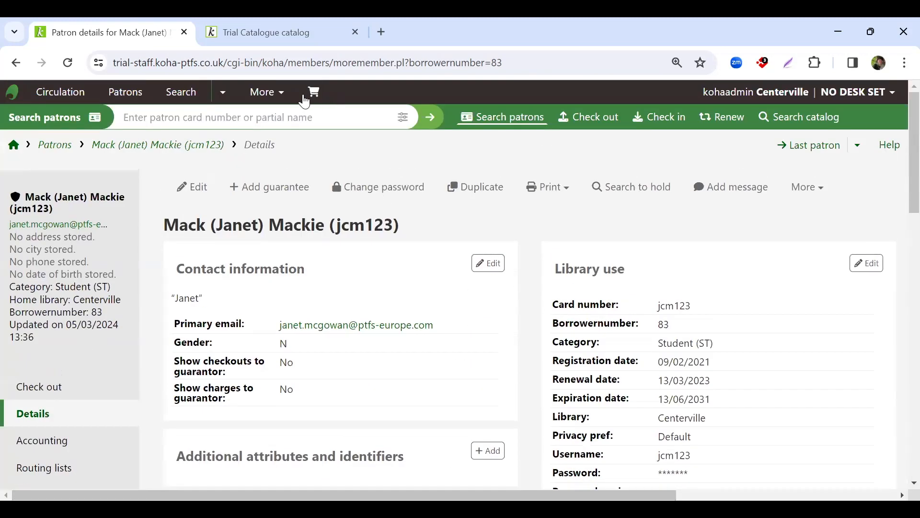
click(60, 94)
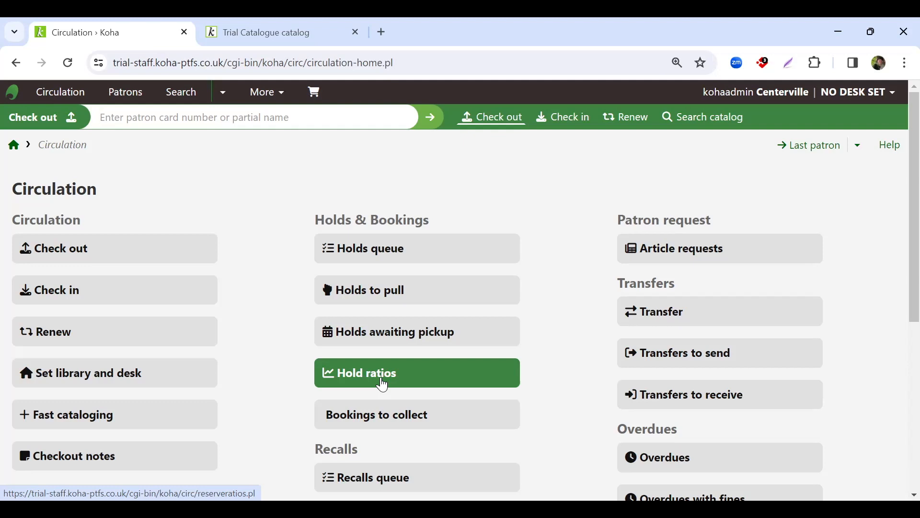
click(354, 378)
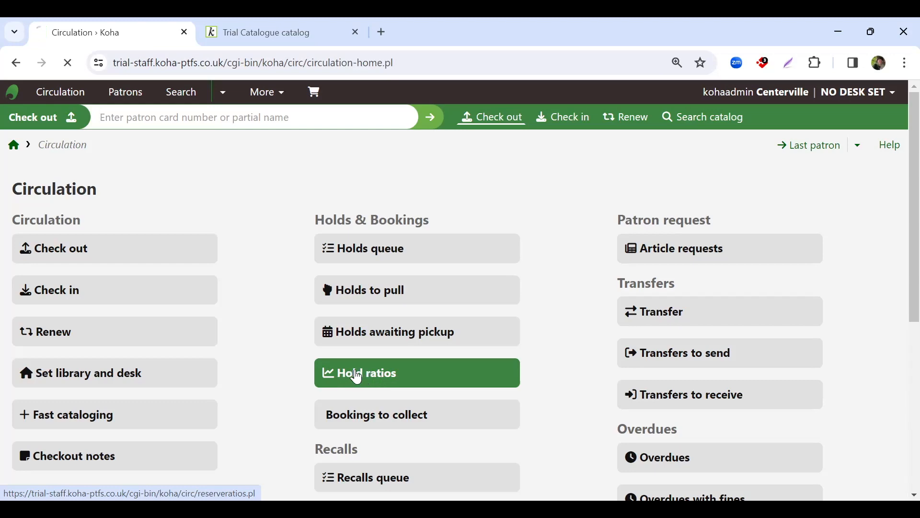